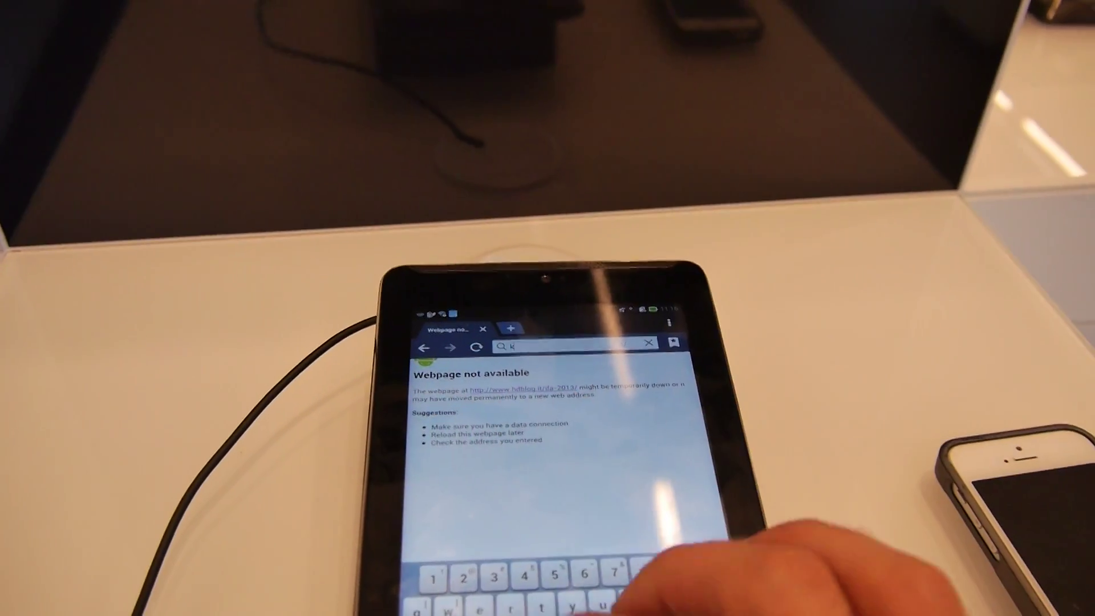
pyautogui.write('bjfhfnvmbjf')
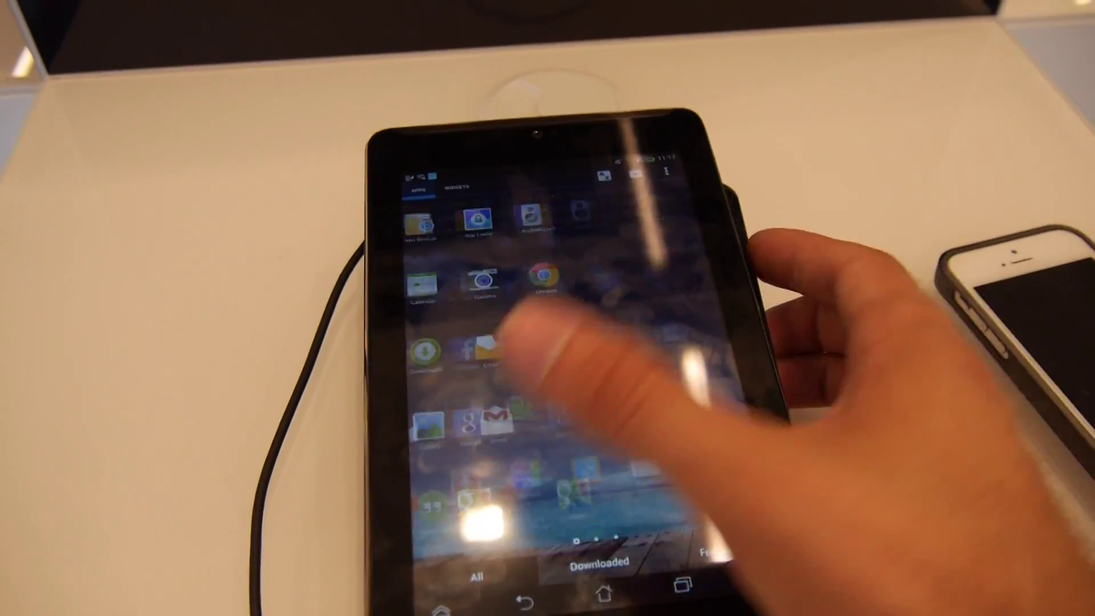
pyautogui.moveTo(526, 338); pyautogui.dragTo(411, 343)
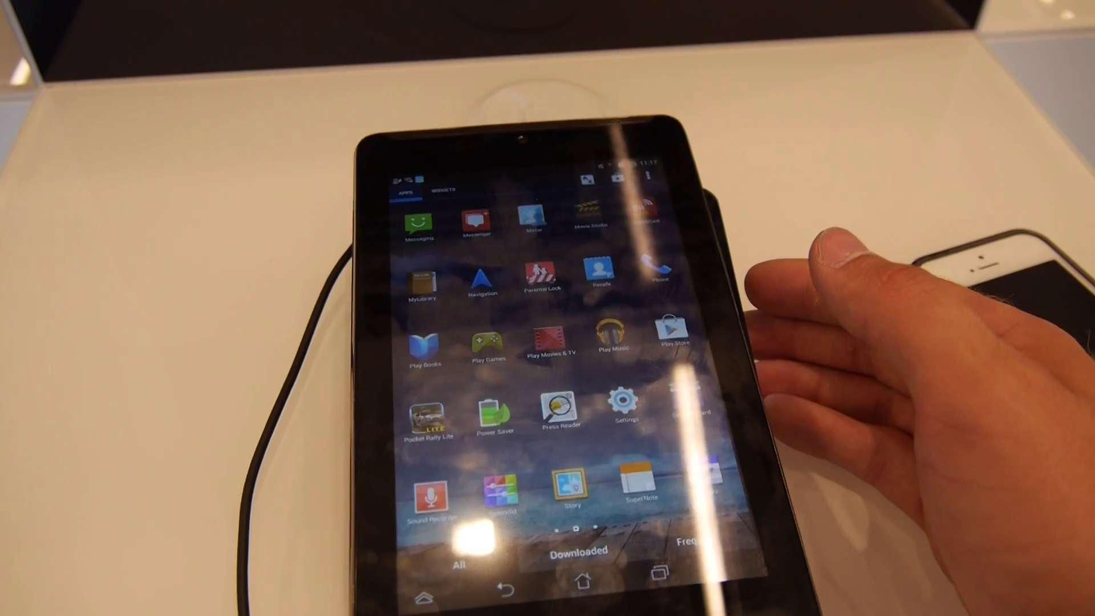